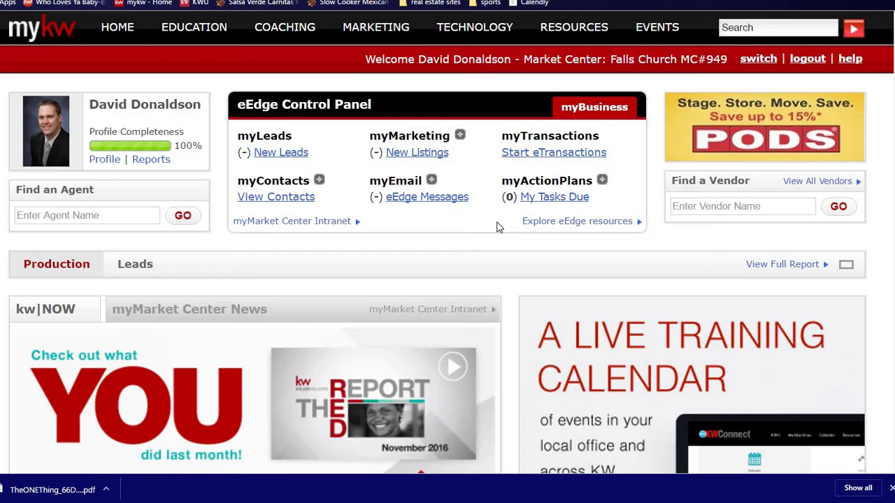
Step: Open myTransactions and switch the Loops page to grid view, then back to list view
click(562, 162)
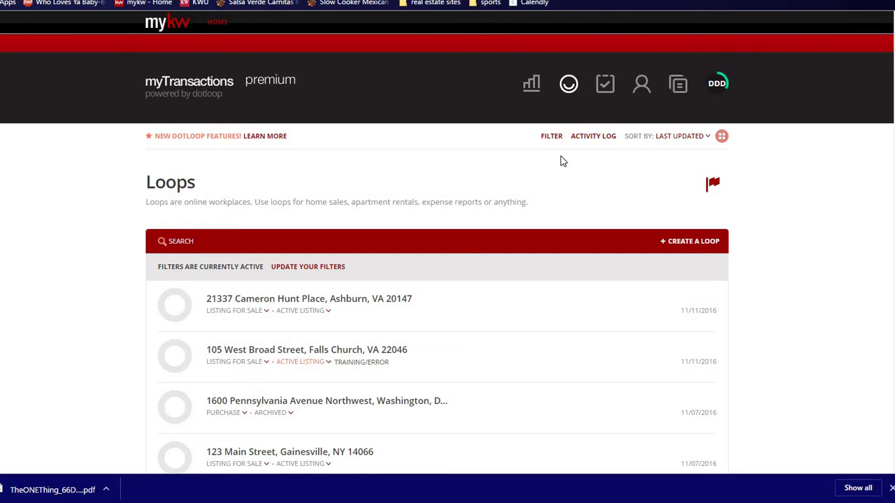
click(721, 138)
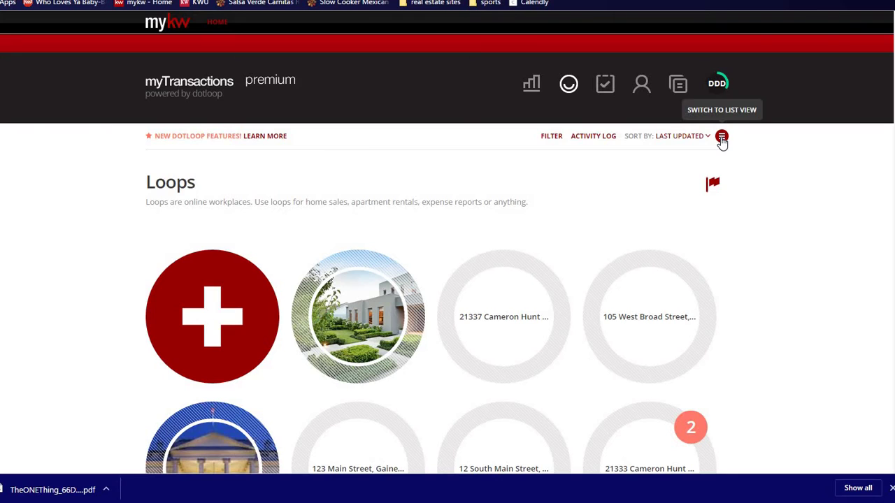
click(722, 138)
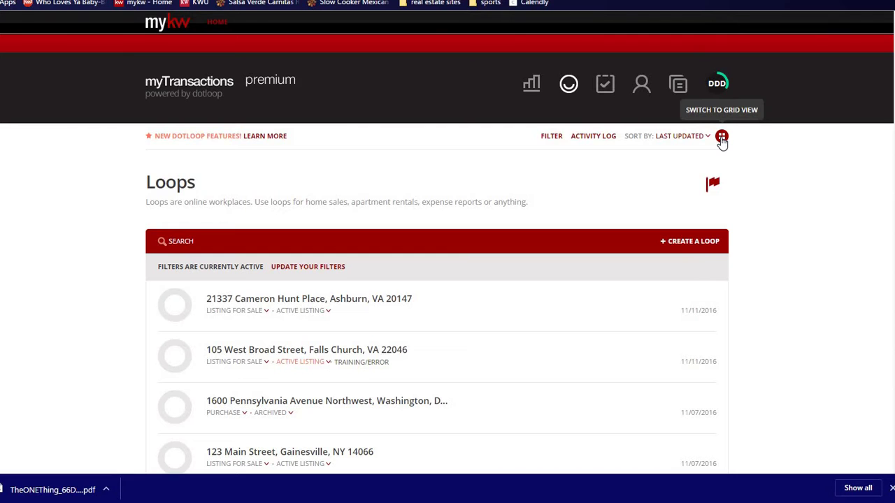
Step: Start a new loop and enter the trial address number 123 to see matching listings
click(688, 248)
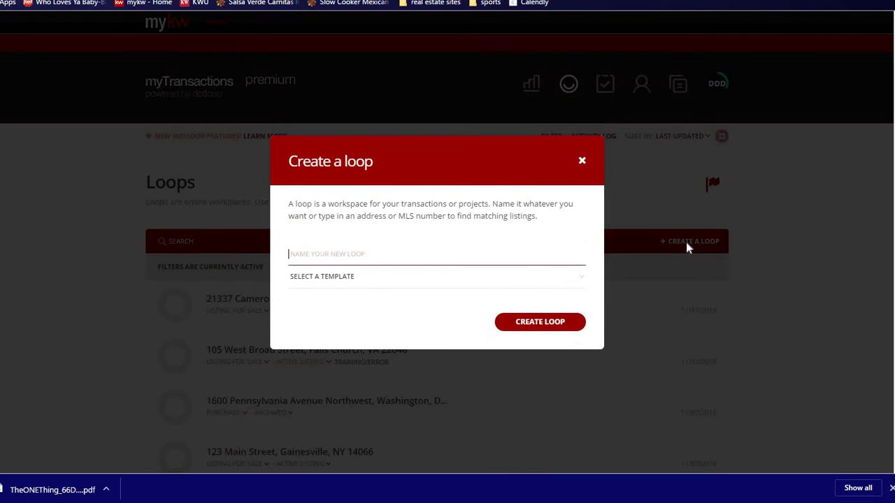
text(12)
text(3)
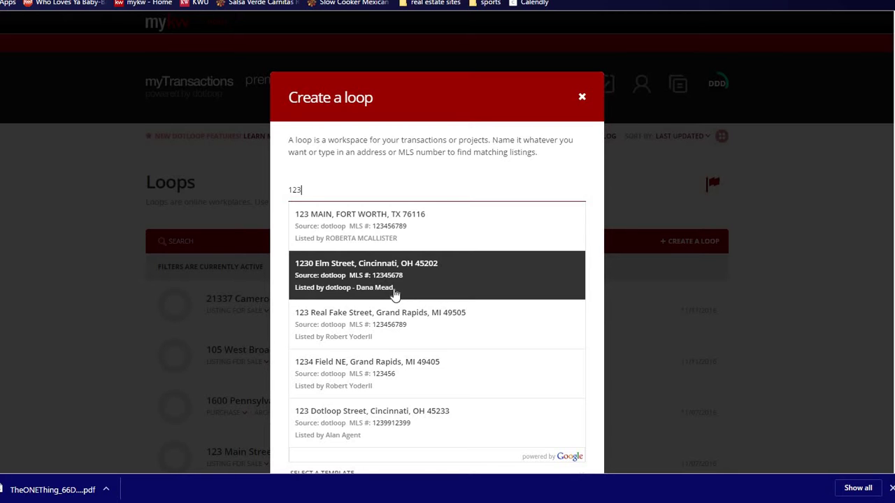
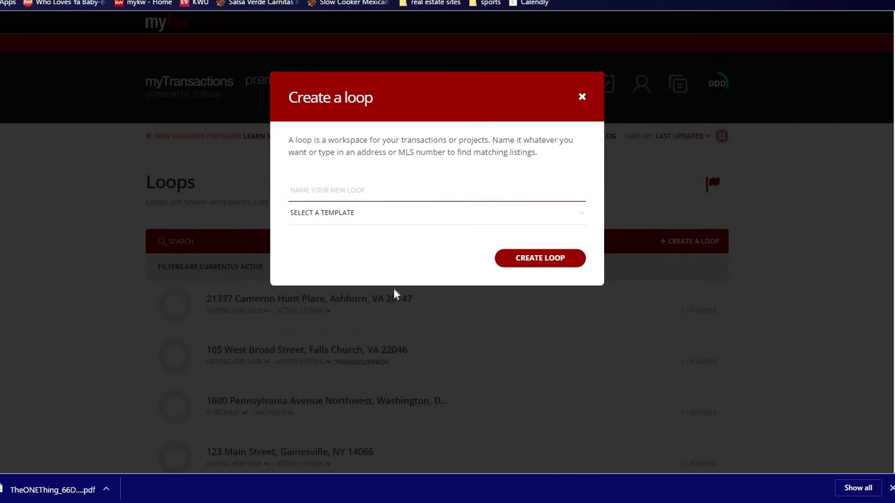
text(a)
key(BackSpace)
text(21)
key(BackSpace)
key(BackSpace)
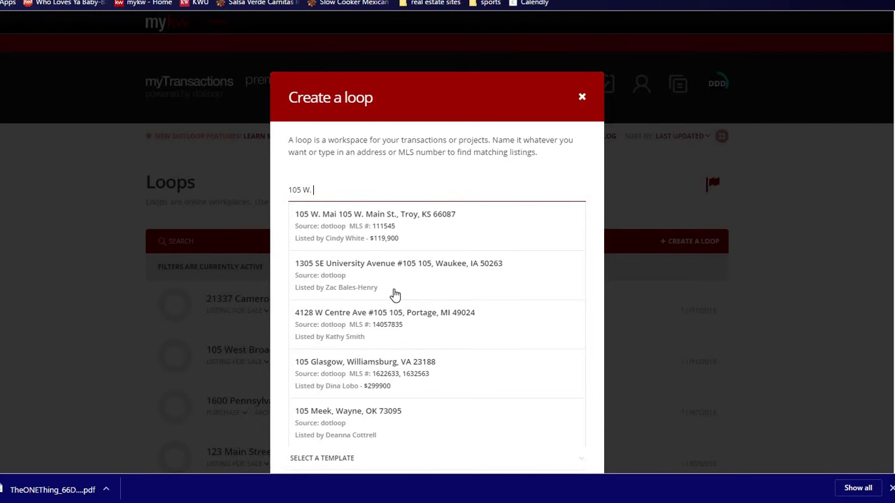
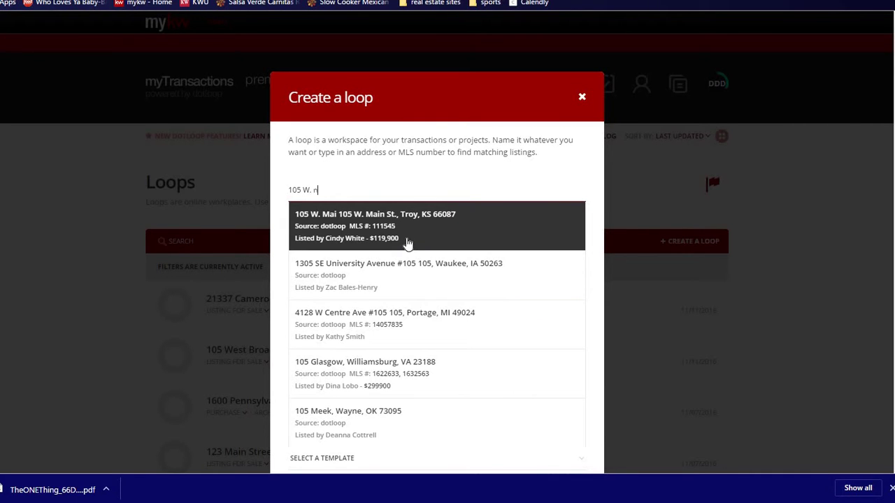
text(broa)
text(d)
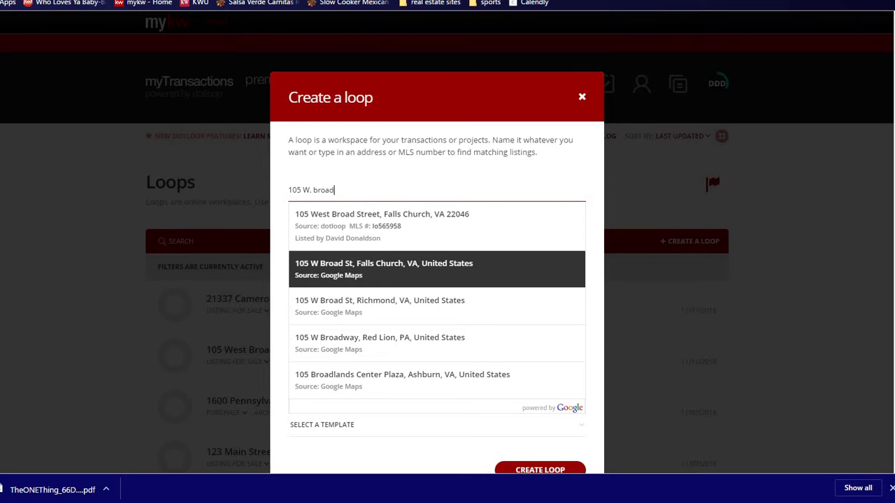
click(420, 267)
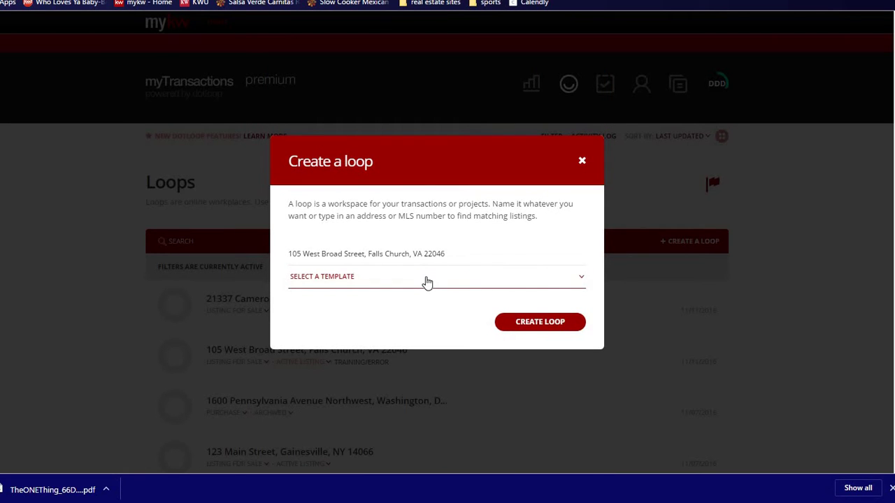
click(427, 279)
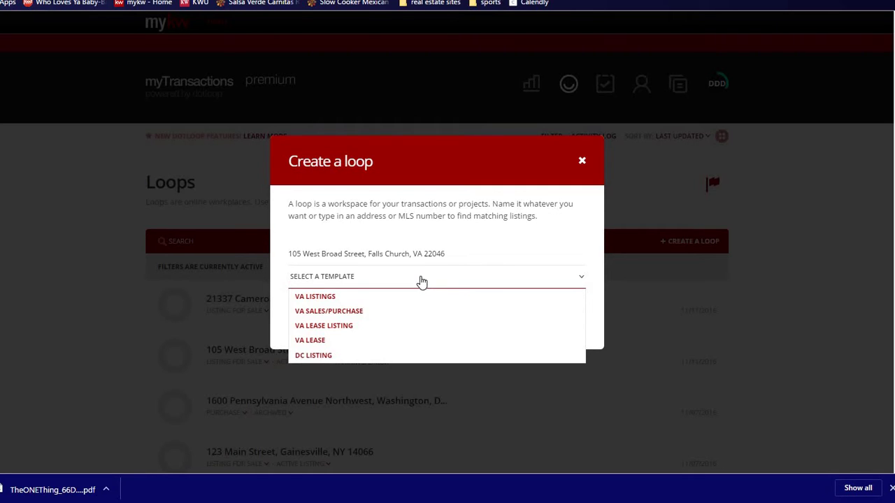
click(417, 297)
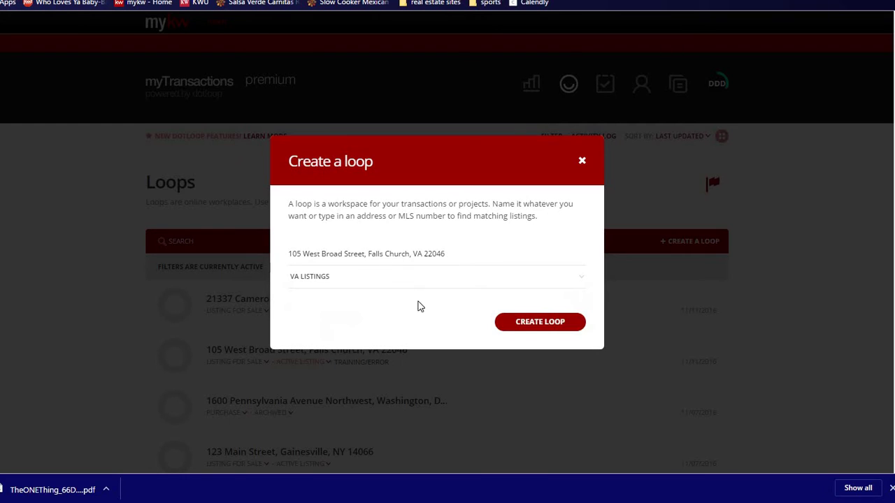
Step: Create the loop and review its template Documents, People and Tasks sections
click(512, 329)
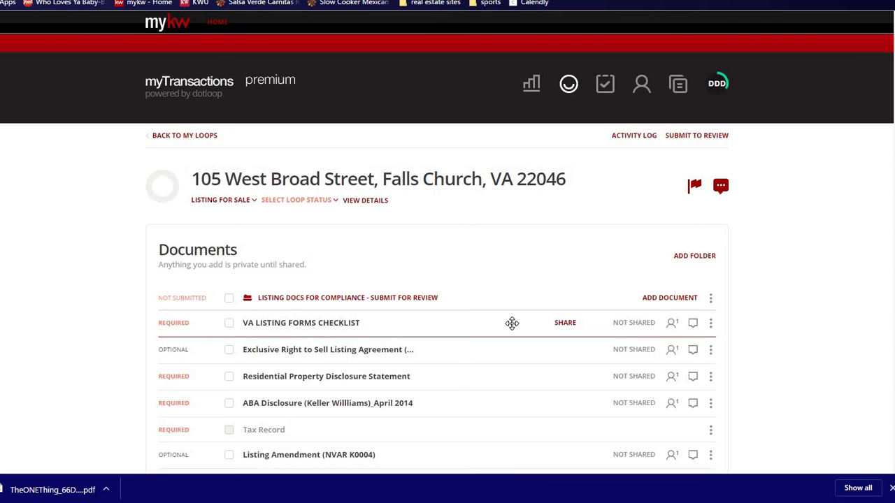
scroll(511, 323, down, 2)
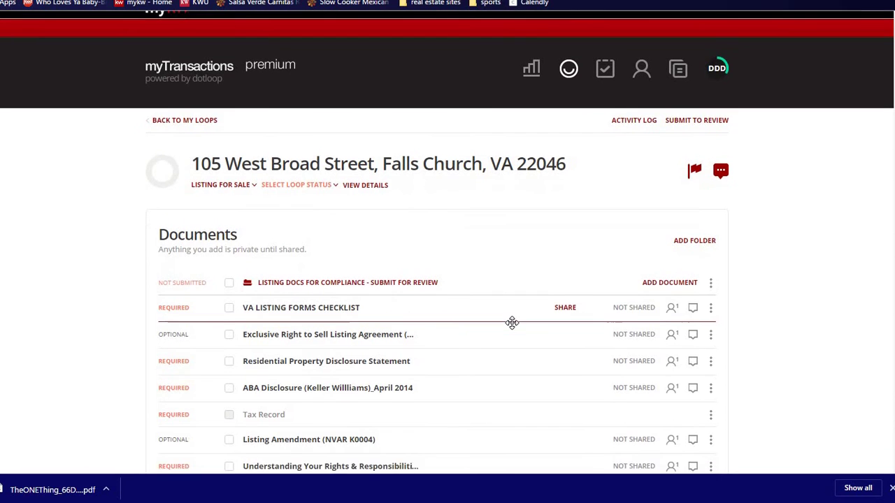
scroll(512, 323, down, 1)
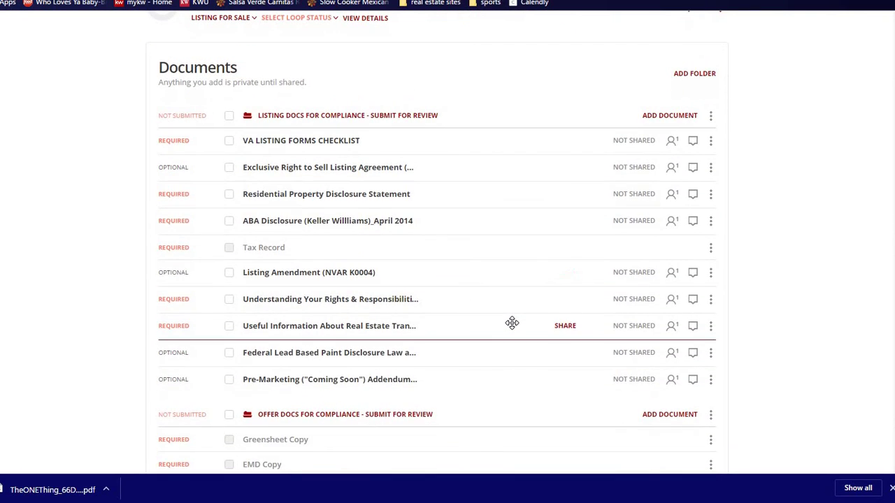
scroll(512, 323, down, 1)
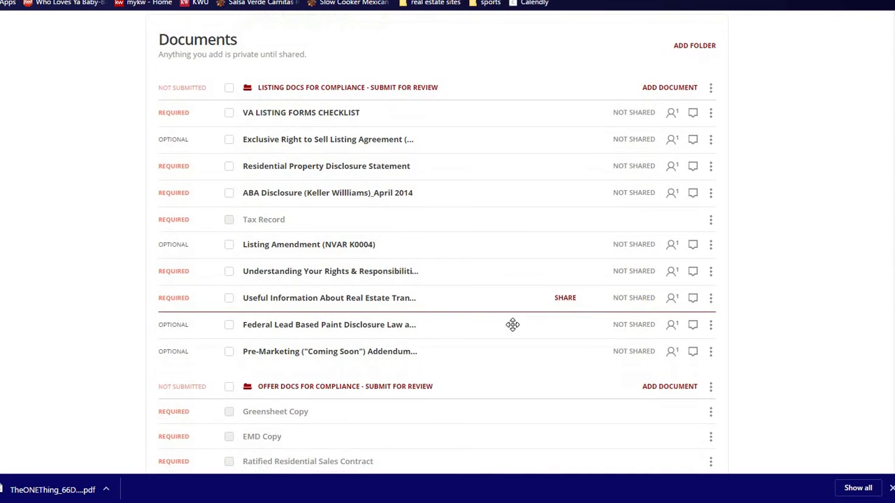
scroll(513, 324, down, 3)
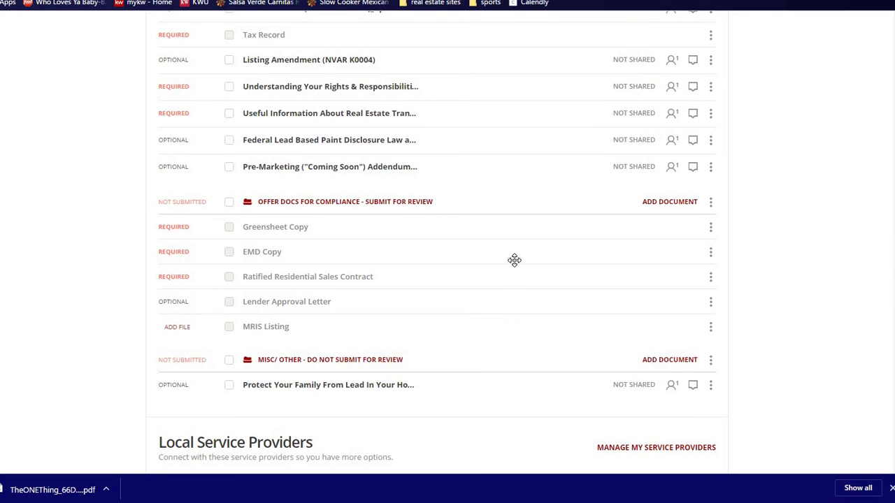
drag(507, 293, 506, 299)
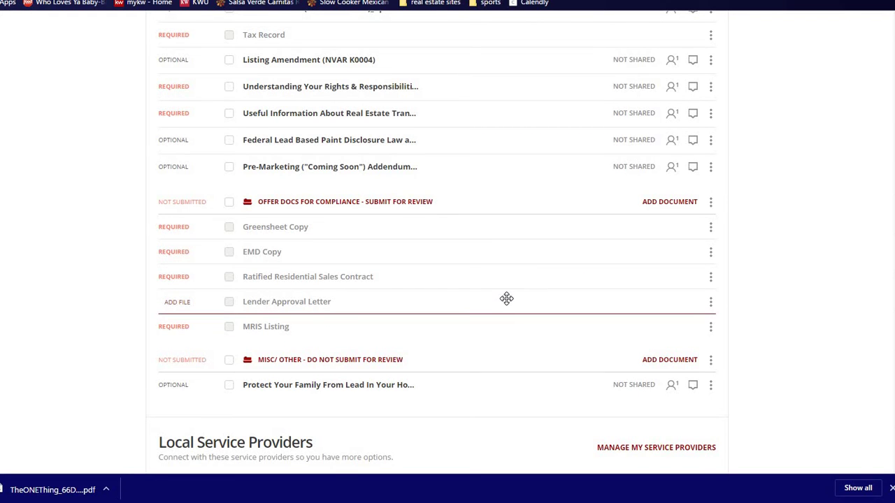
scroll(507, 298, down, 1)
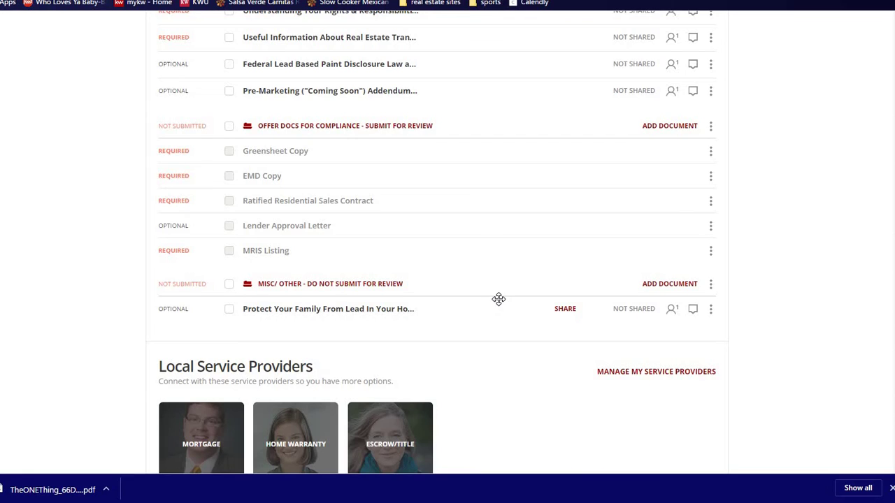
scroll(499, 299, down, 1)
drag(498, 300, 500, 305)
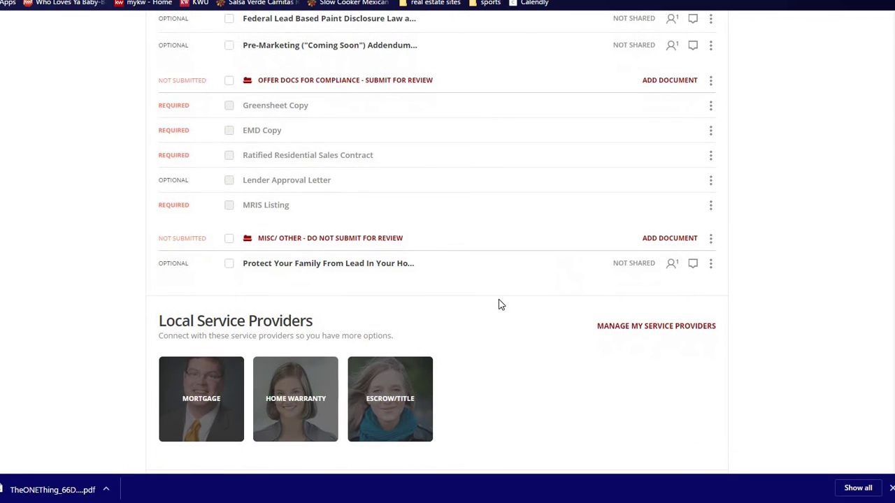
scroll(501, 305, down, 1)
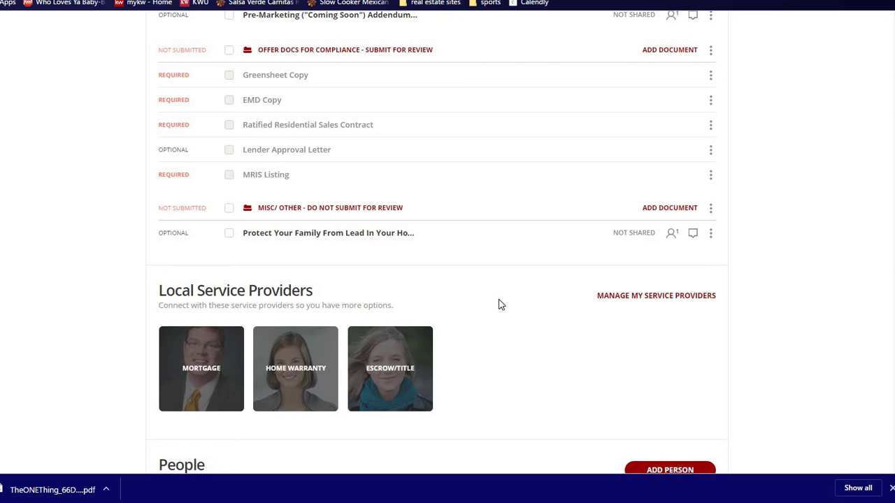
scroll(500, 305, down, 1)
scroll(500, 304, down, 1)
scroll(500, 305, down, 1)
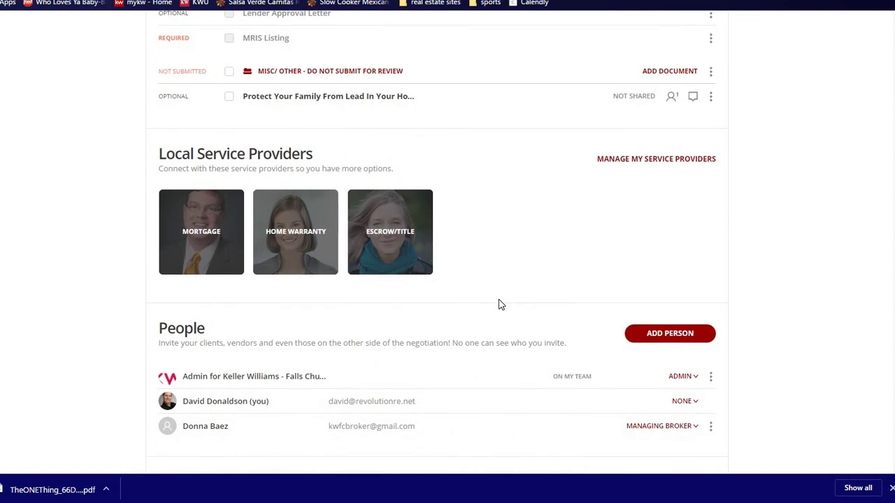
scroll(501, 304, down, 1)
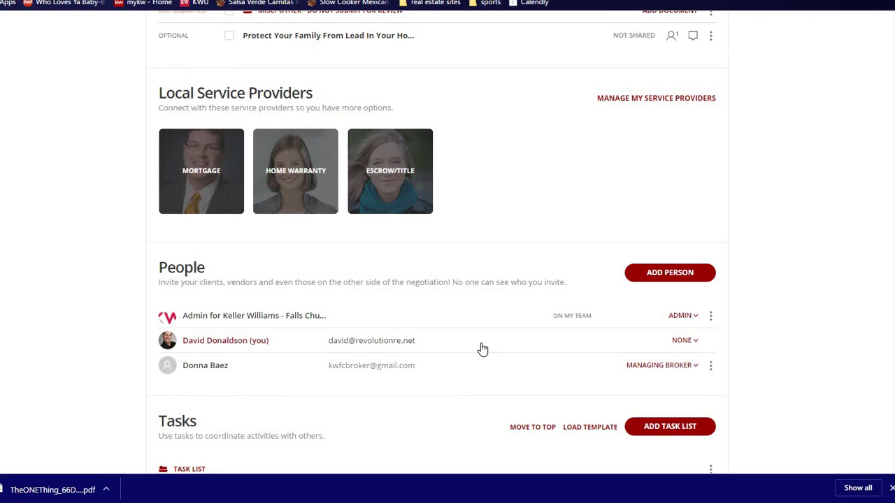
scroll(482, 342, down, 2)
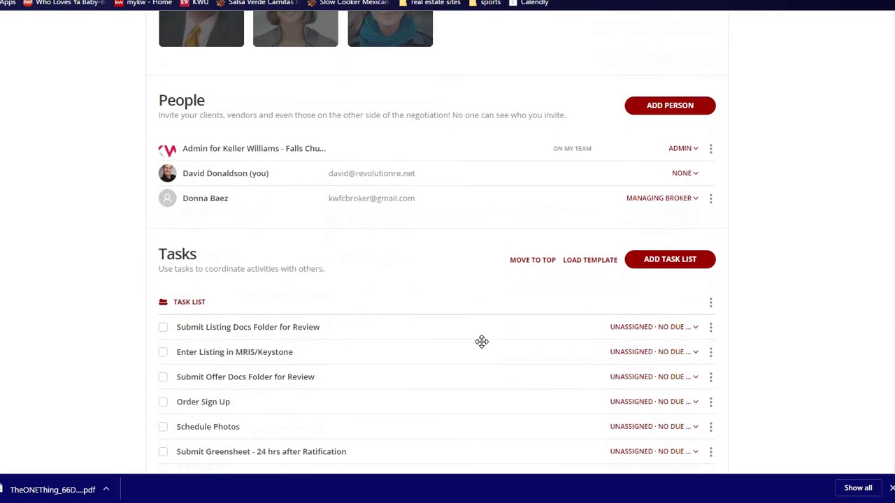
scroll(482, 342, down, 1)
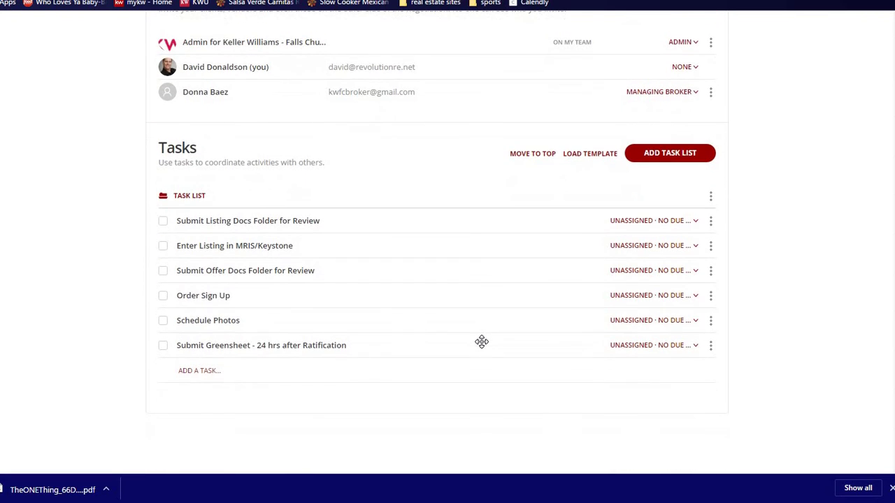
scroll(482, 342, up, 2)
scroll(482, 342, up, 1)
scroll(482, 342, up, 4)
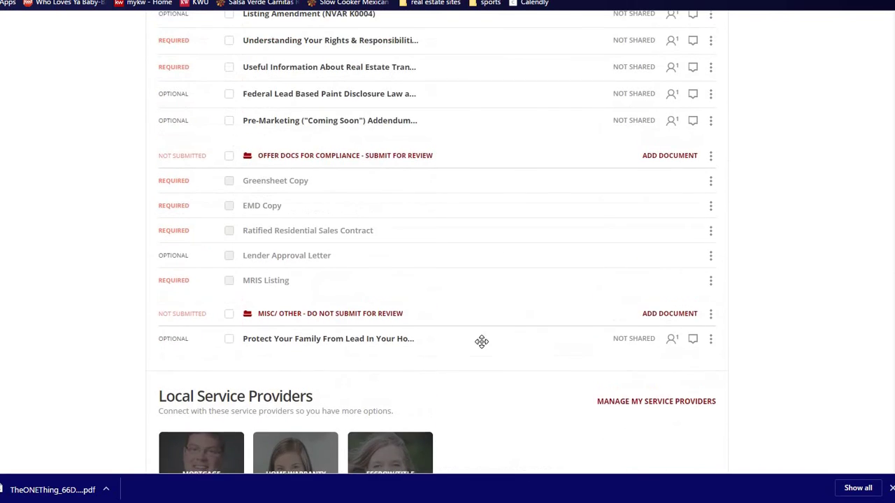
scroll(482, 341, up, 1)
scroll(482, 342, up, 2)
scroll(481, 342, up, 1)
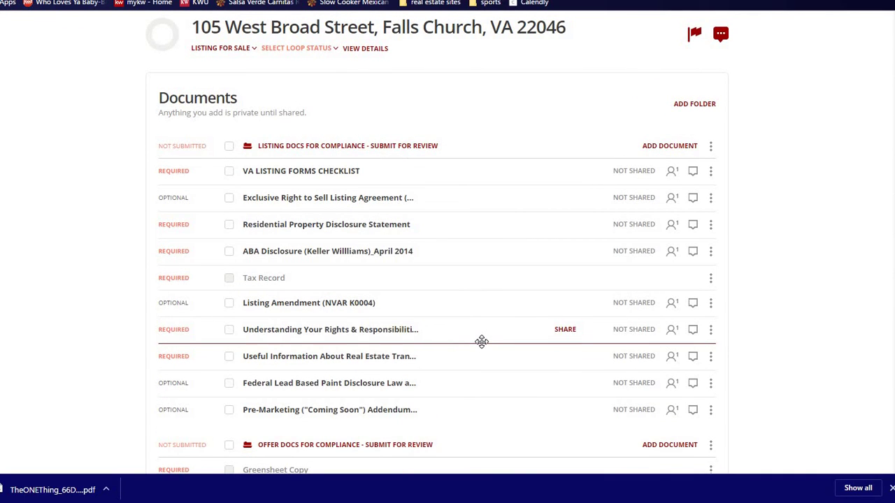
scroll(482, 341, up, 2)
scroll(482, 342, up, 1)
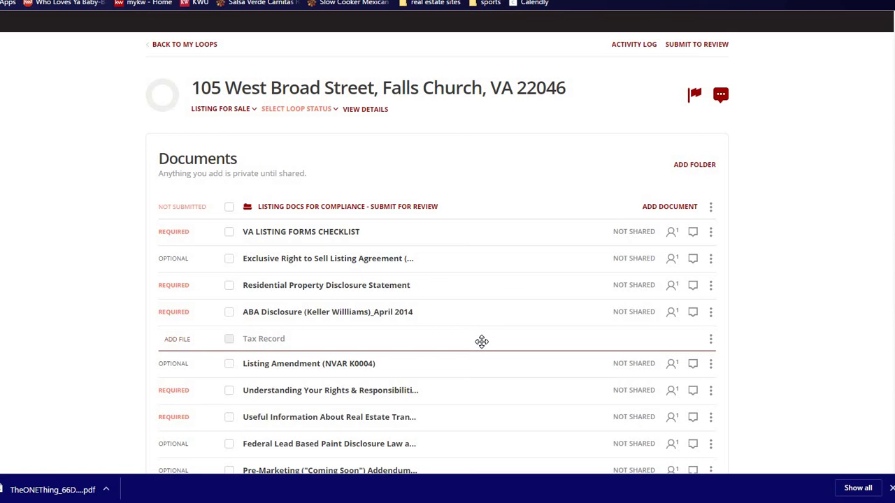
scroll(481, 342, up, 3)
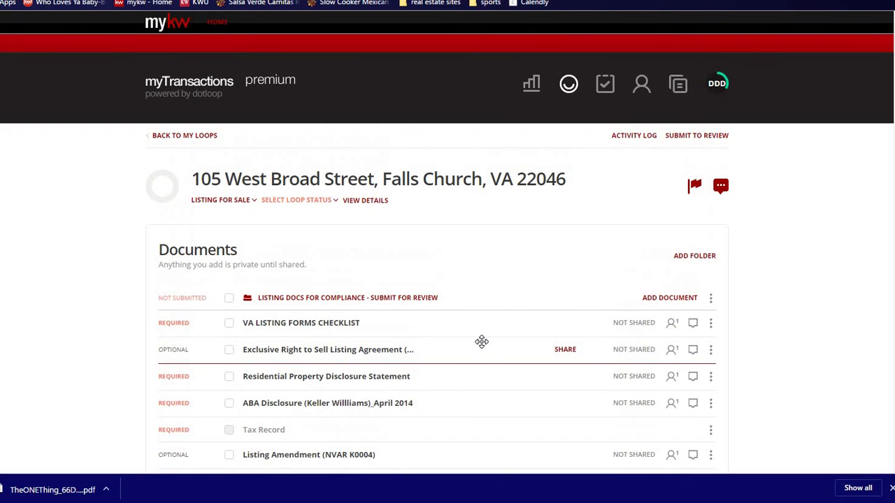